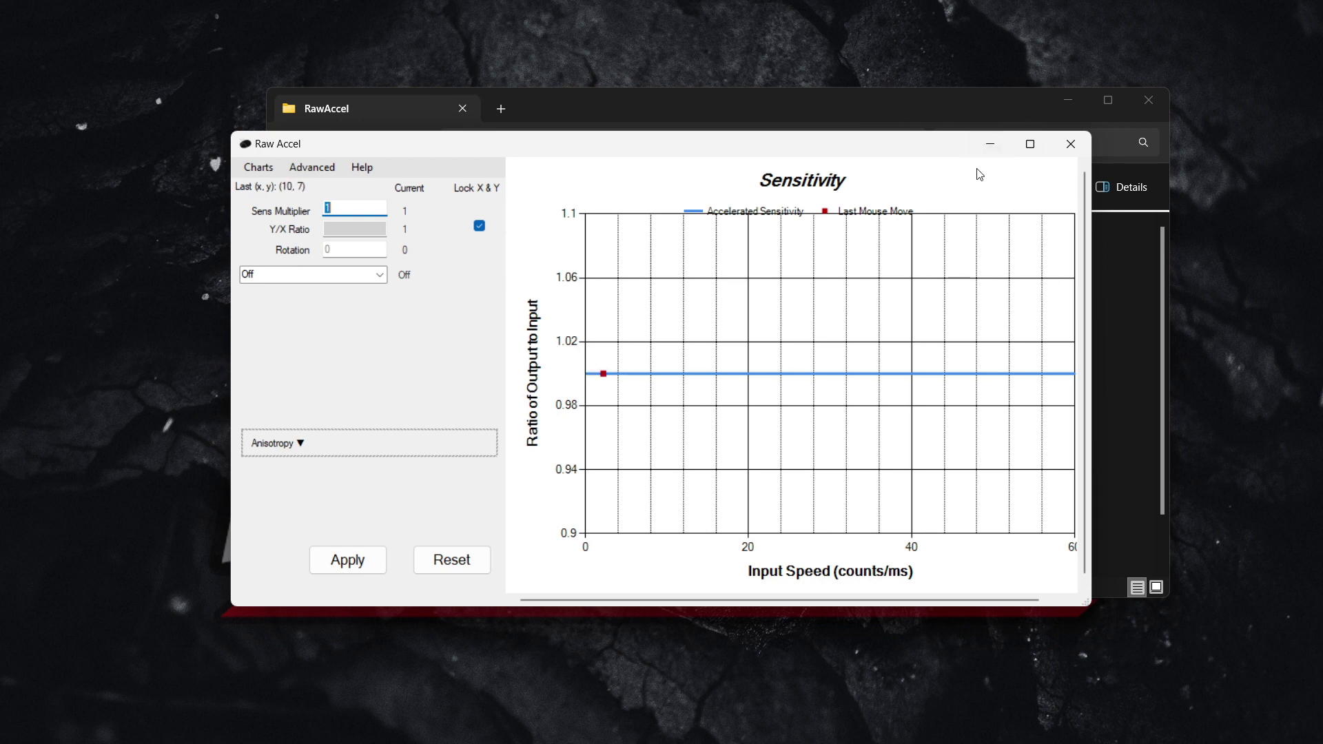
# Step: Open settings.json from the RawAccel folder in Notepad, for this time only
pyautogui.click(989, 107)
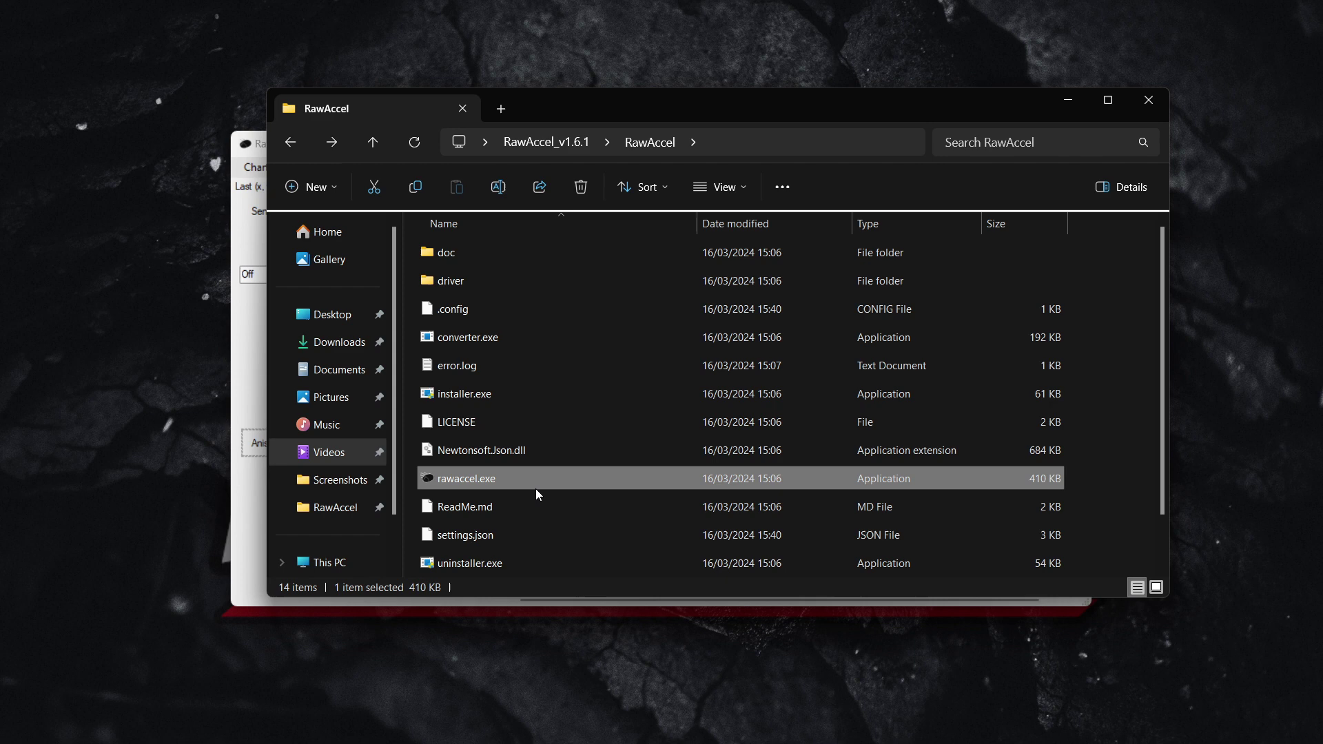
pyautogui.scroll(-1, 536, 489)
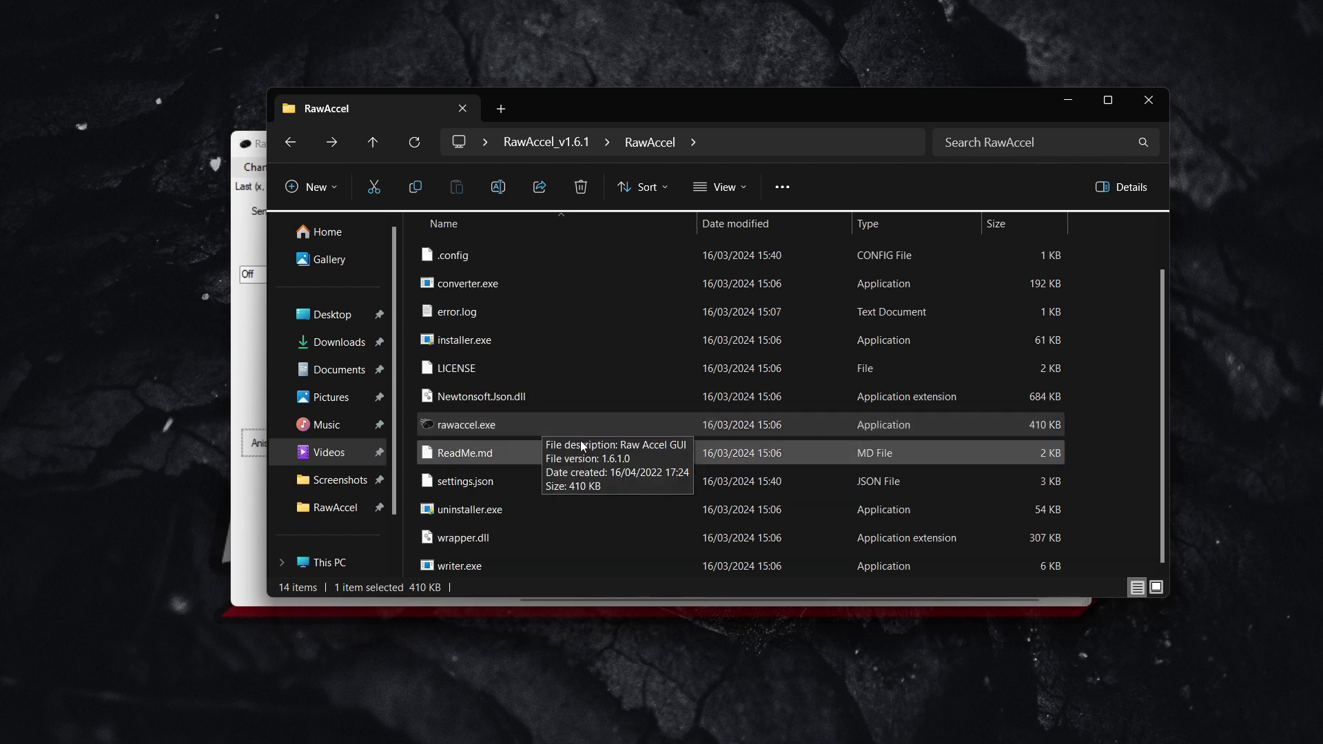
pyautogui.doubleClick(500, 485)
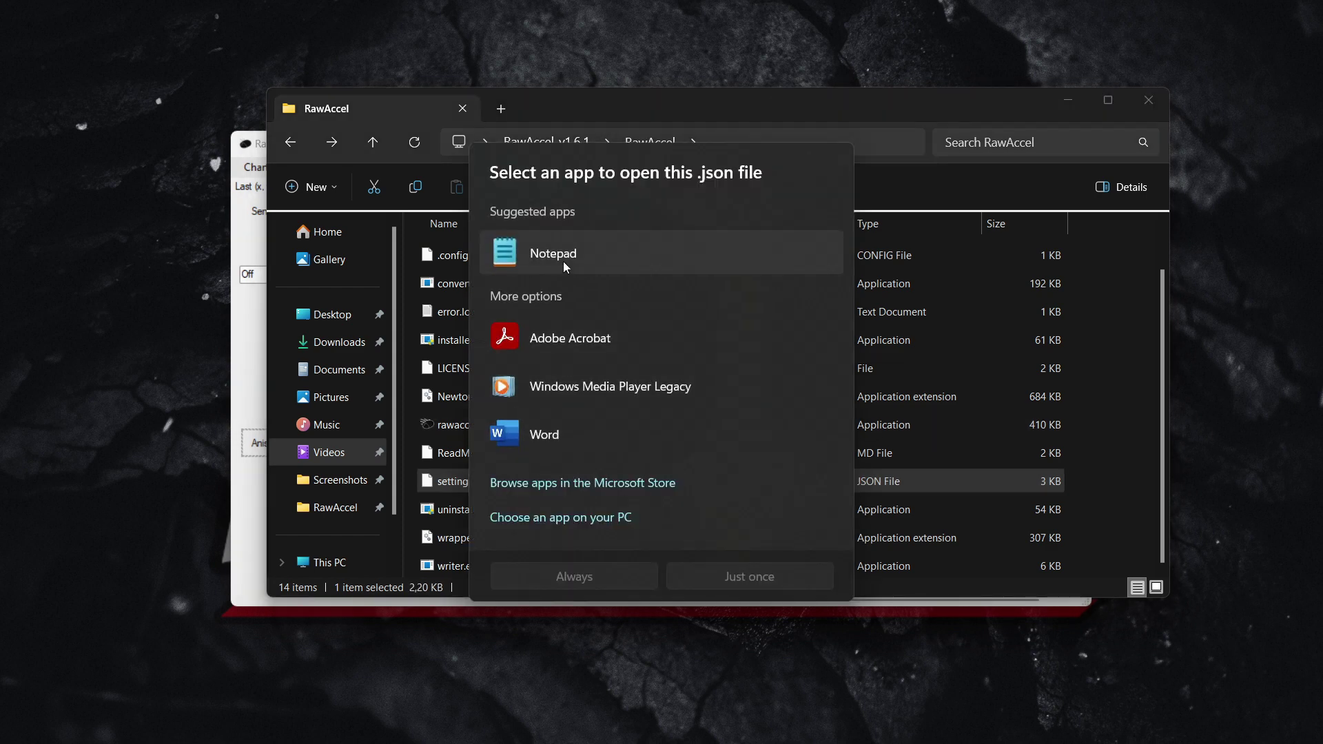
pyautogui.click(564, 261)
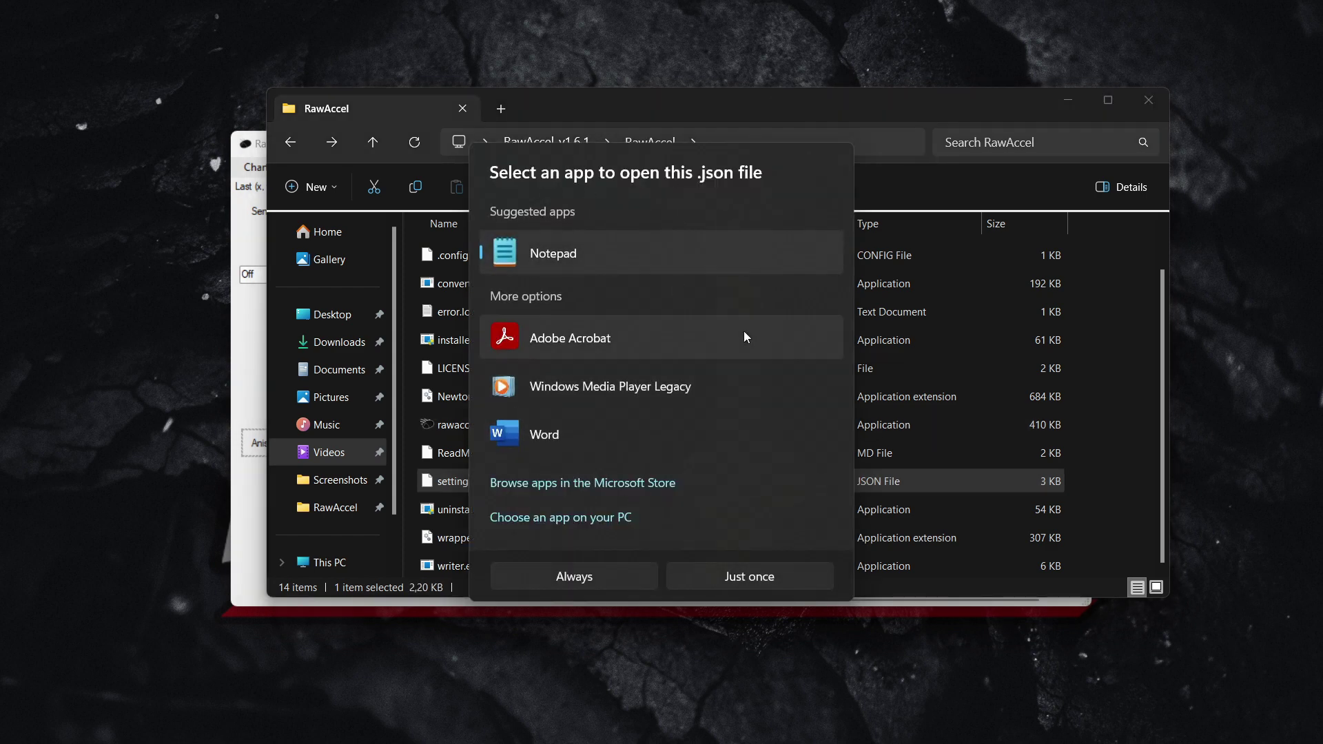
pyautogui.click(745, 578)
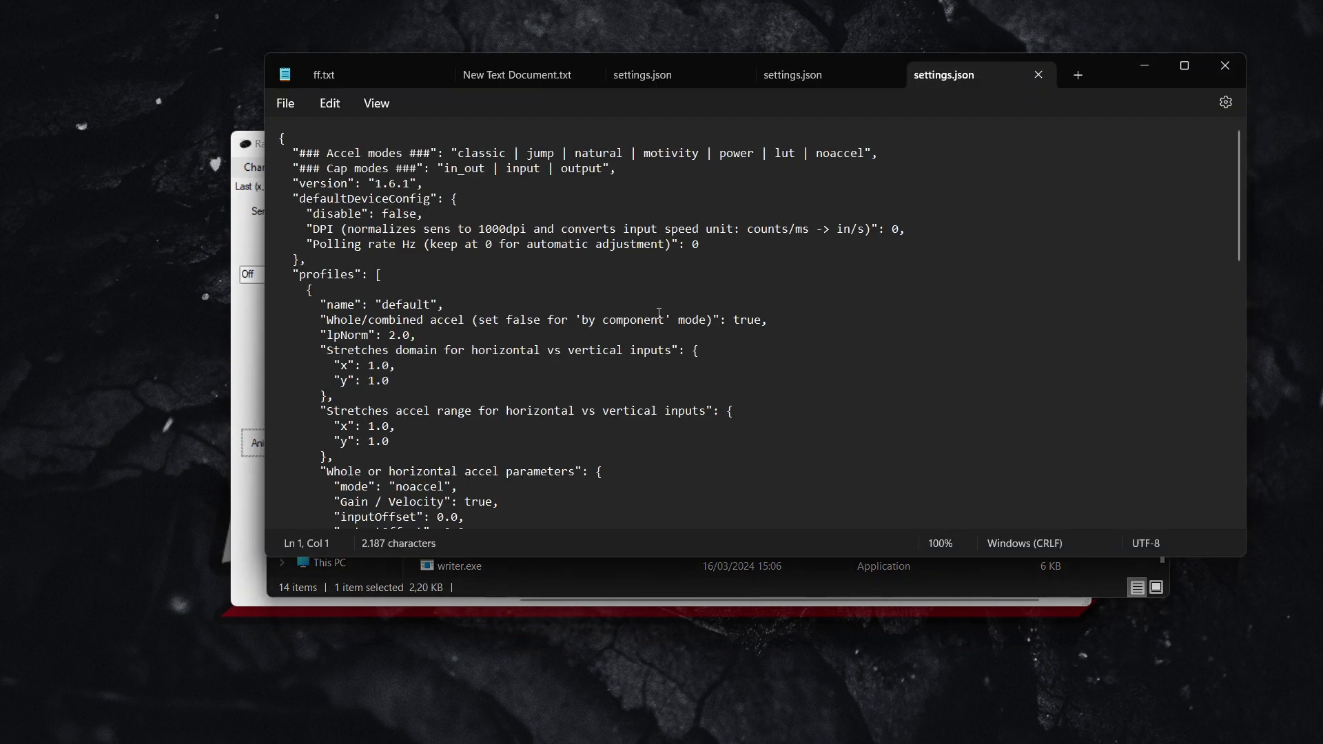
# Step: Find the 'angle' snapping entry and replace its 0.0 value with 15.0
pyautogui.click(673, 290)
pyautogui.hotkey('ctrl', 'f')
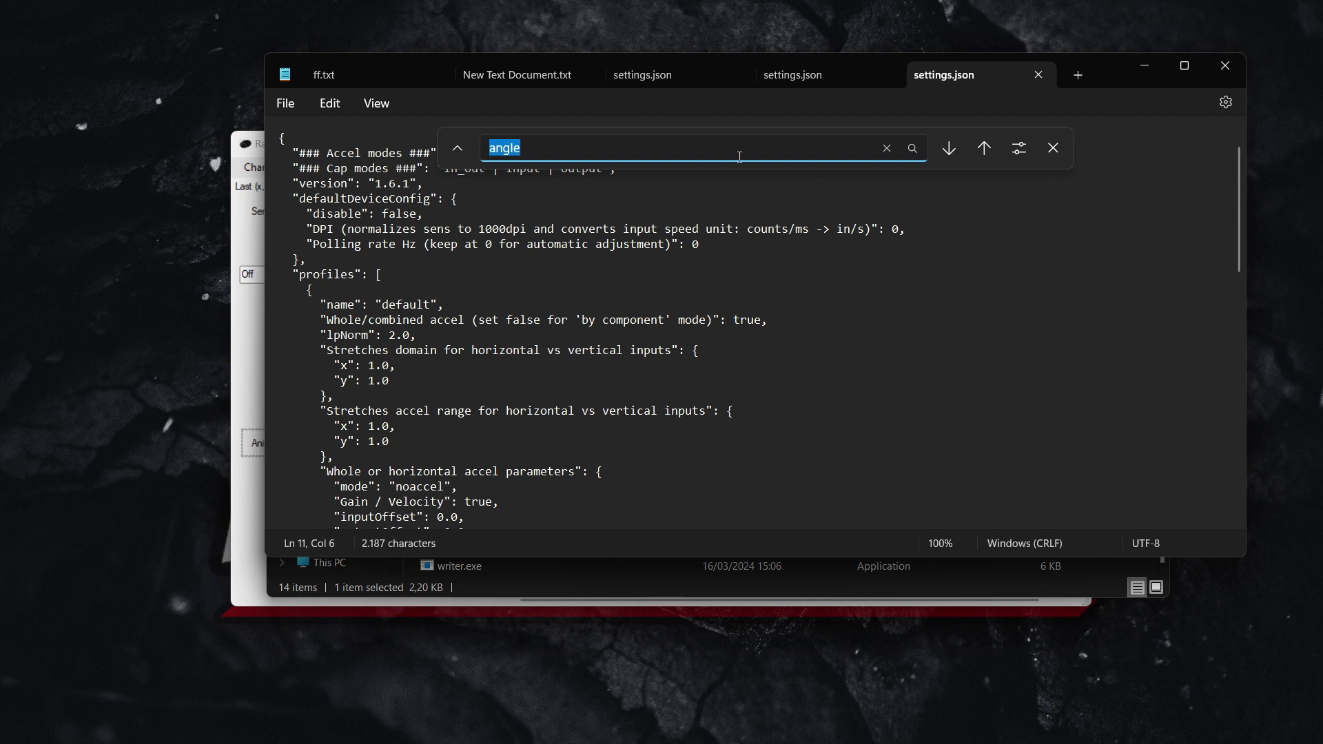
pyautogui.click(541, 151)
pyautogui.press('Return')
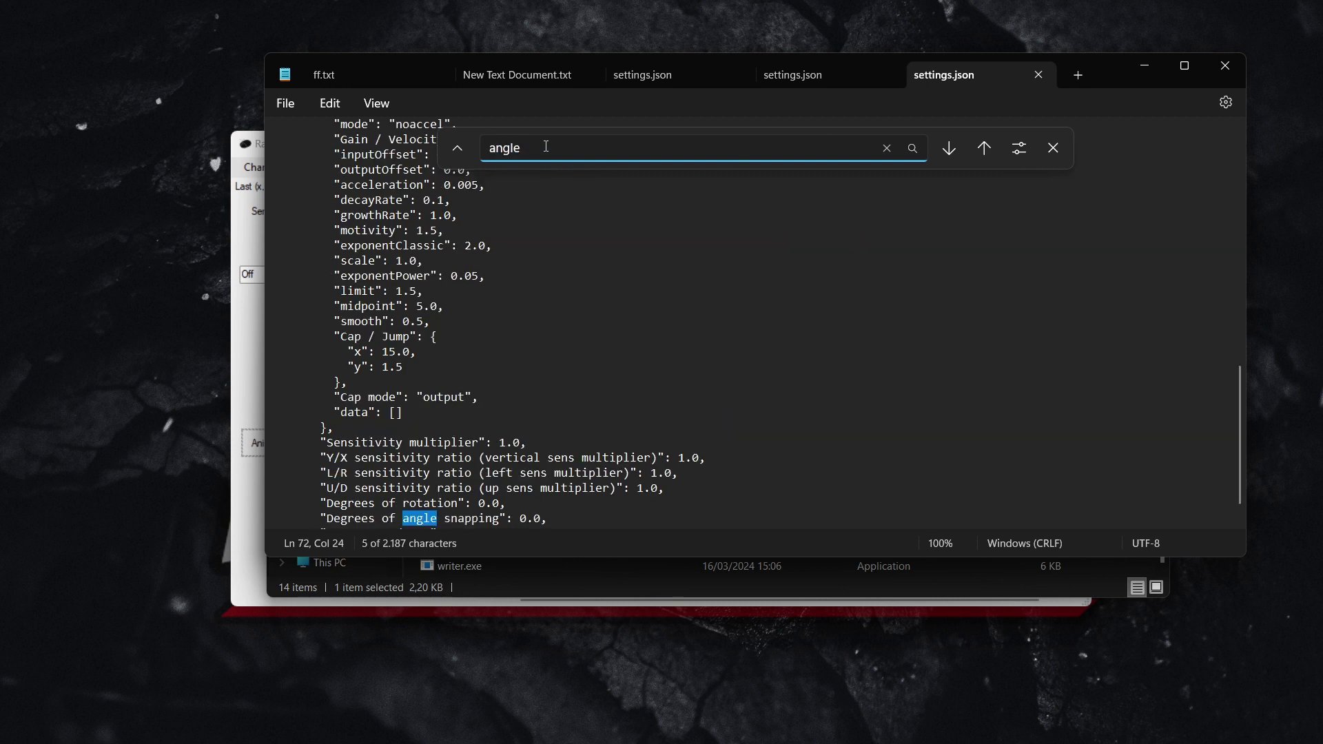
pyautogui.scroll(-2, 530, 269)
pyautogui.scroll(-1, 466, 341)
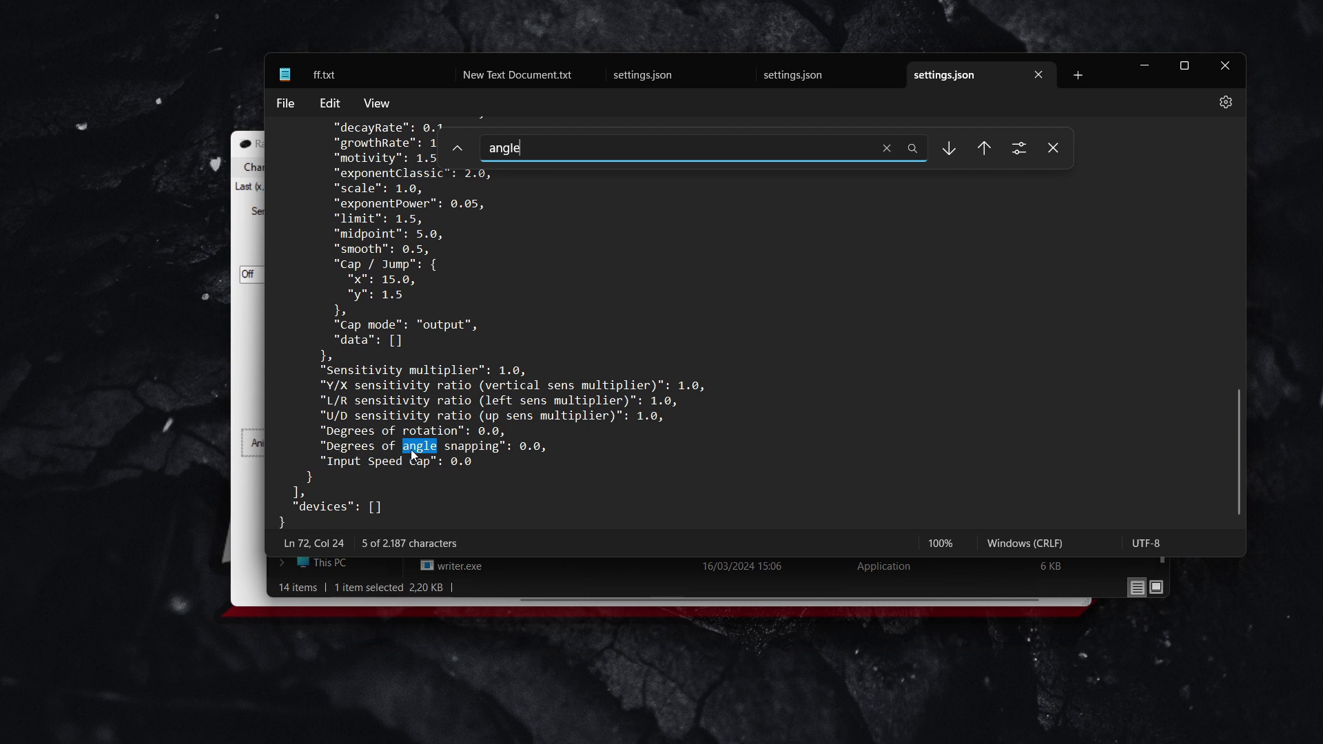
pyautogui.doubleClick(524, 446)
pyautogui.write('15')
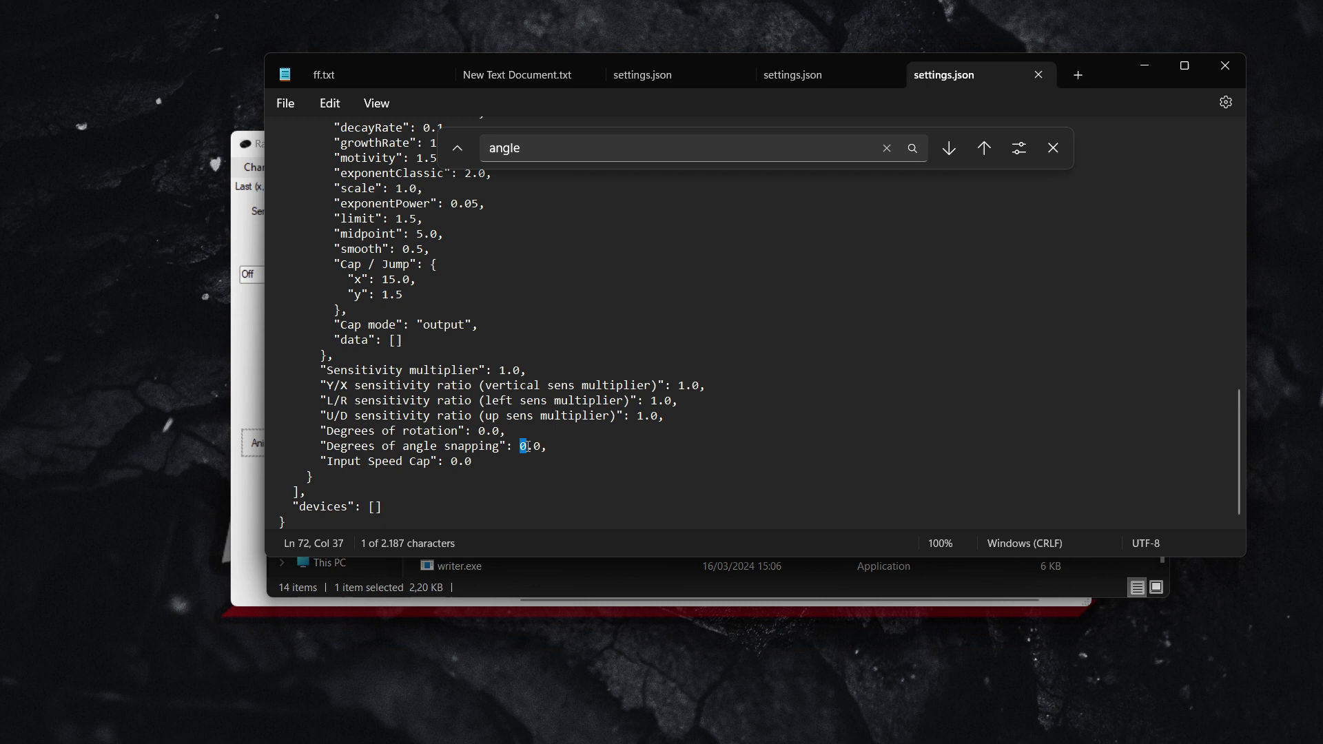
pyautogui.click(592, 448)
pyautogui.click(1054, 149)
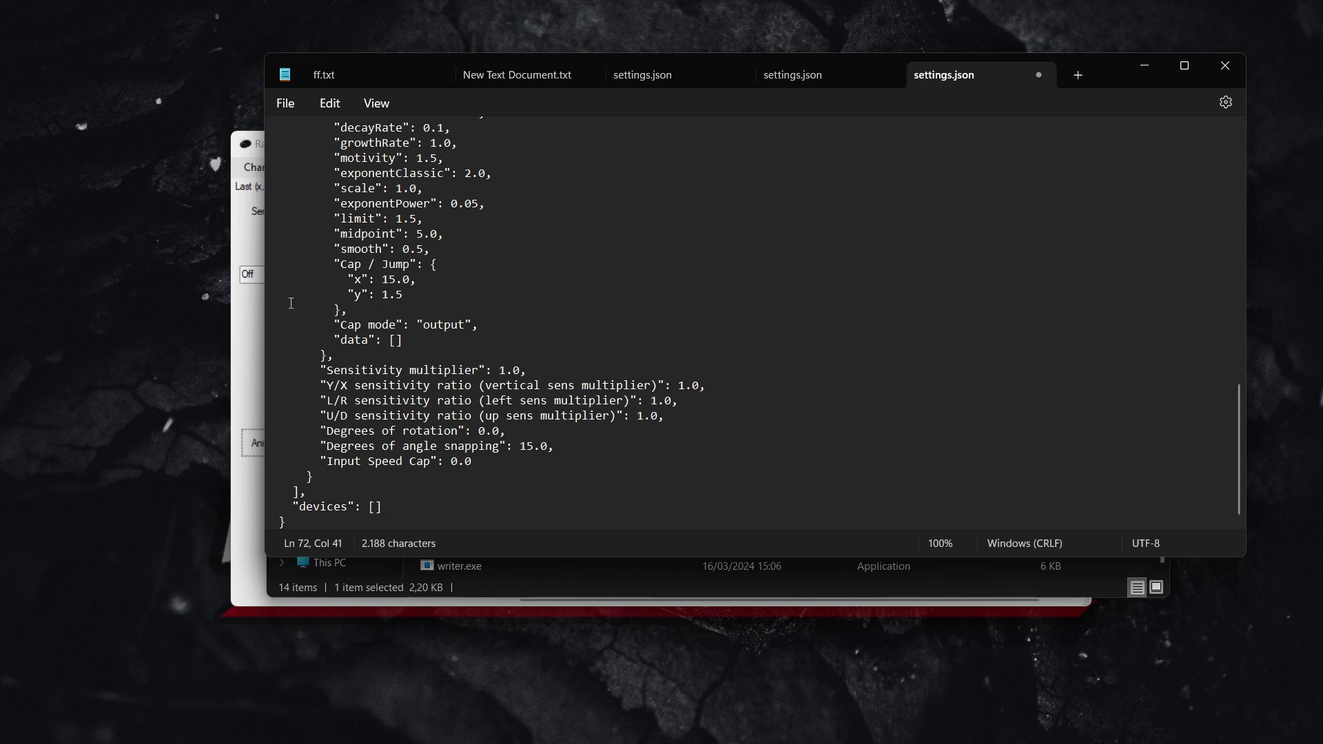
# Step: Close Raw Accel, save settings.json, close Notepad and select rawaccel.exe
pyautogui.click(248, 311)
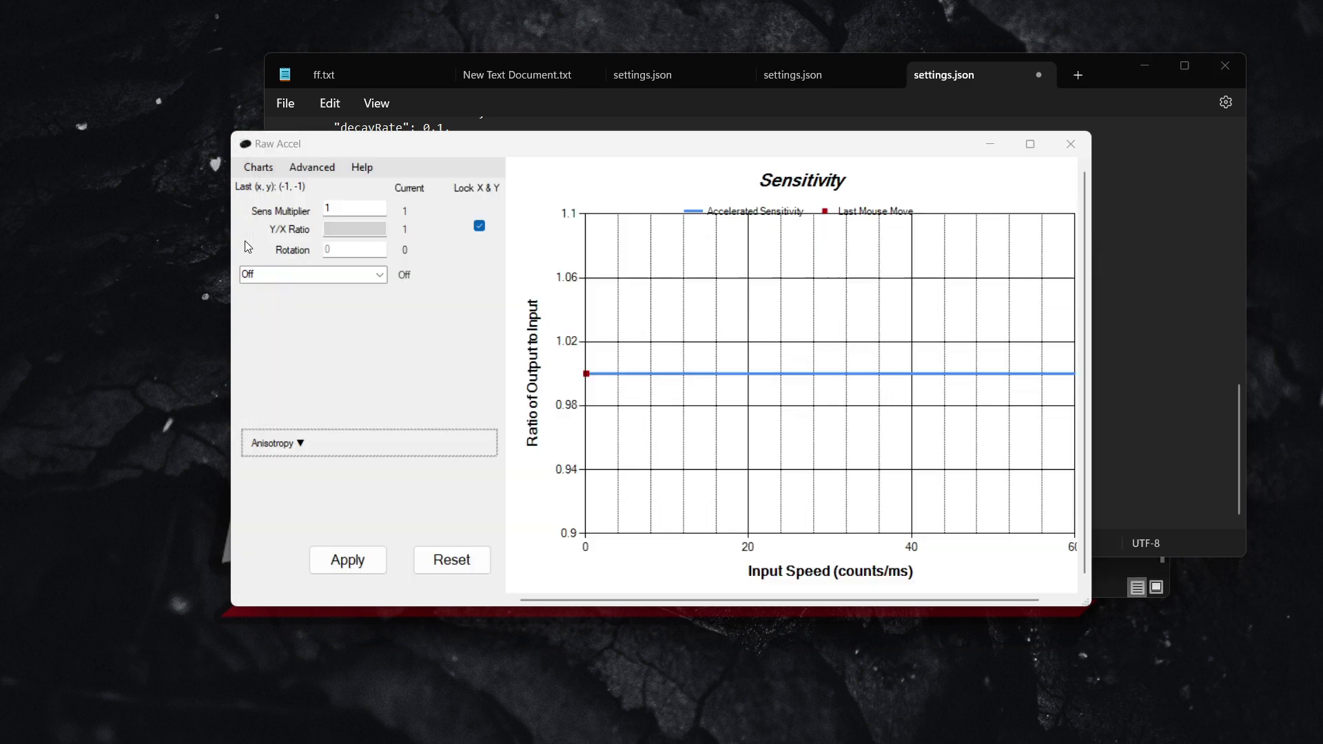
pyautogui.click(1073, 144)
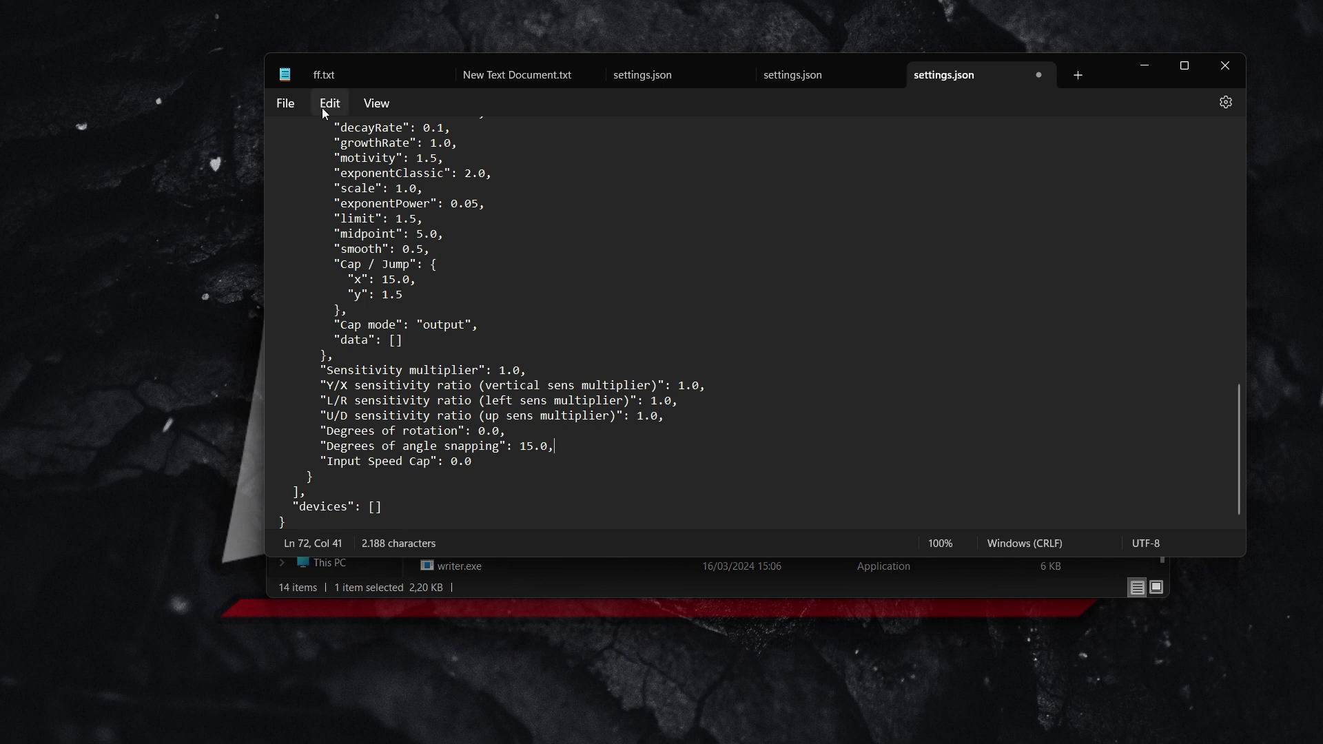
pyautogui.click(286, 104)
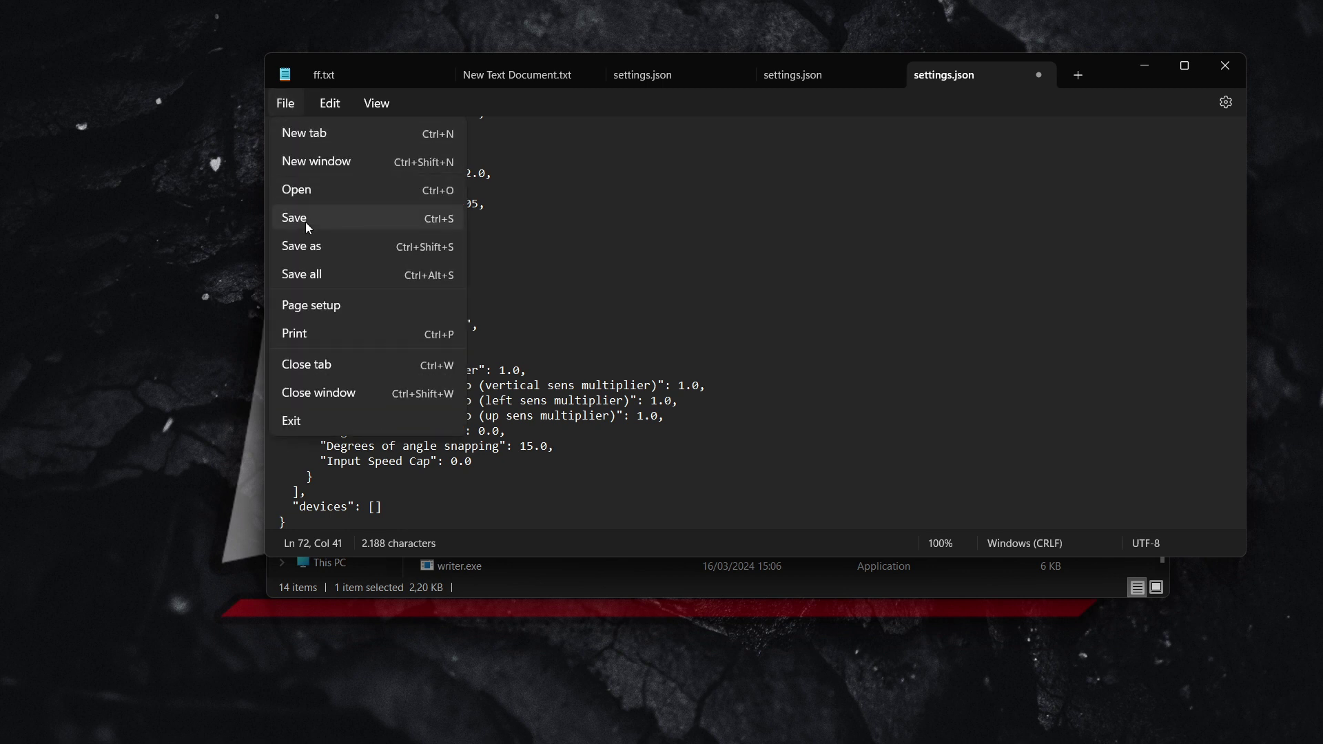
pyautogui.click(305, 223)
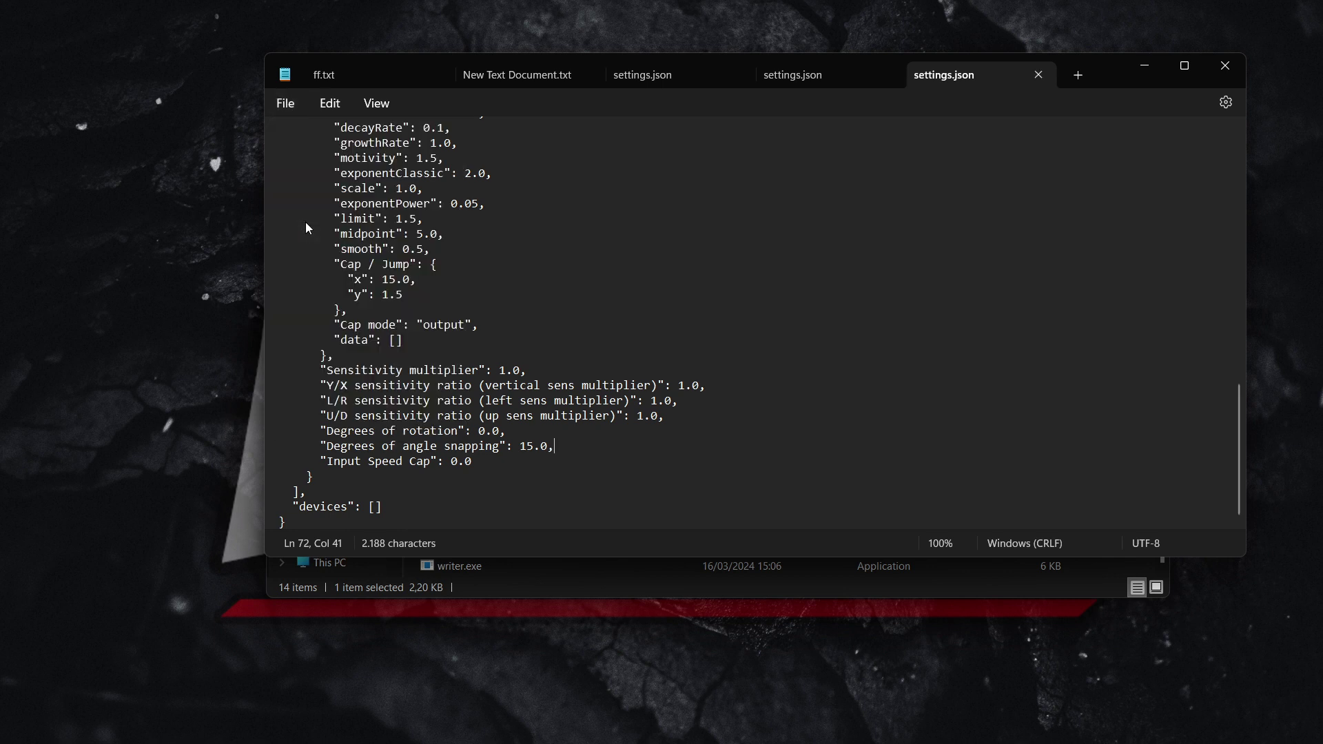
pyautogui.click(1225, 66)
pyautogui.click(520, 430)
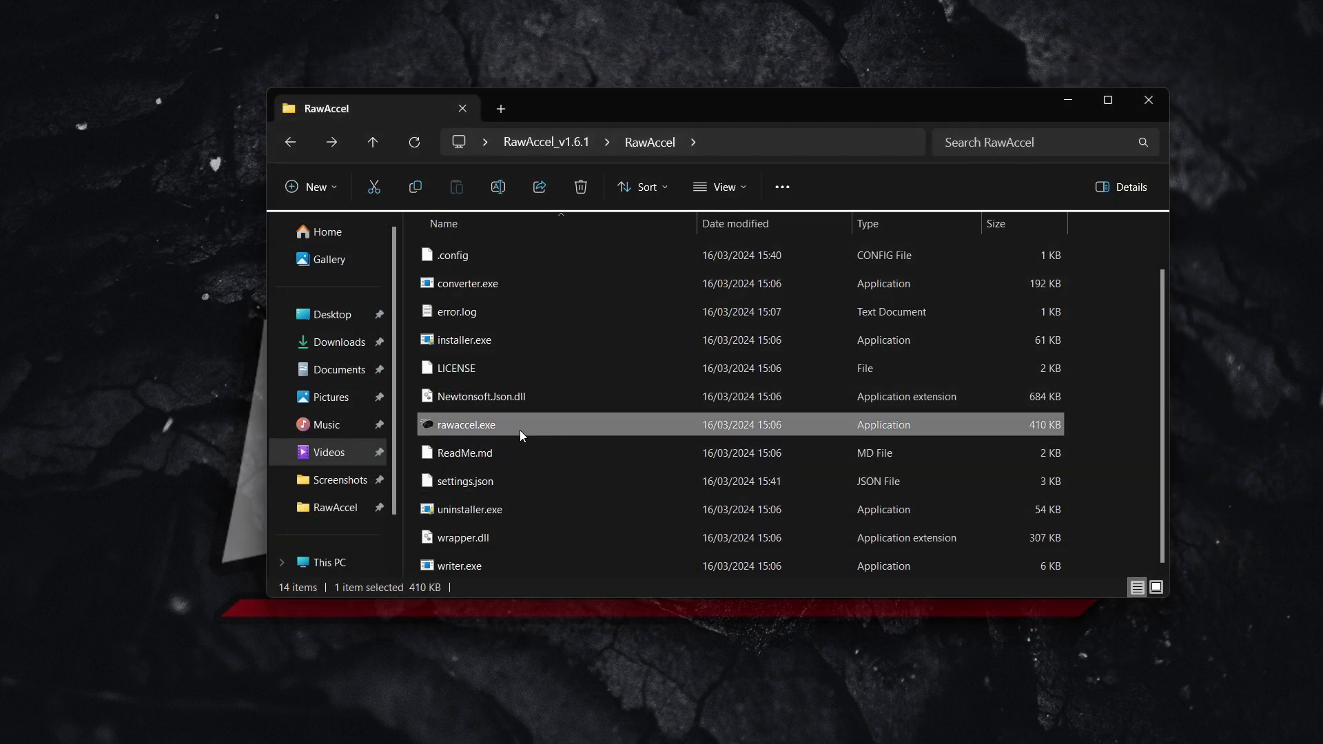
pyautogui.moveTo(466, 425)
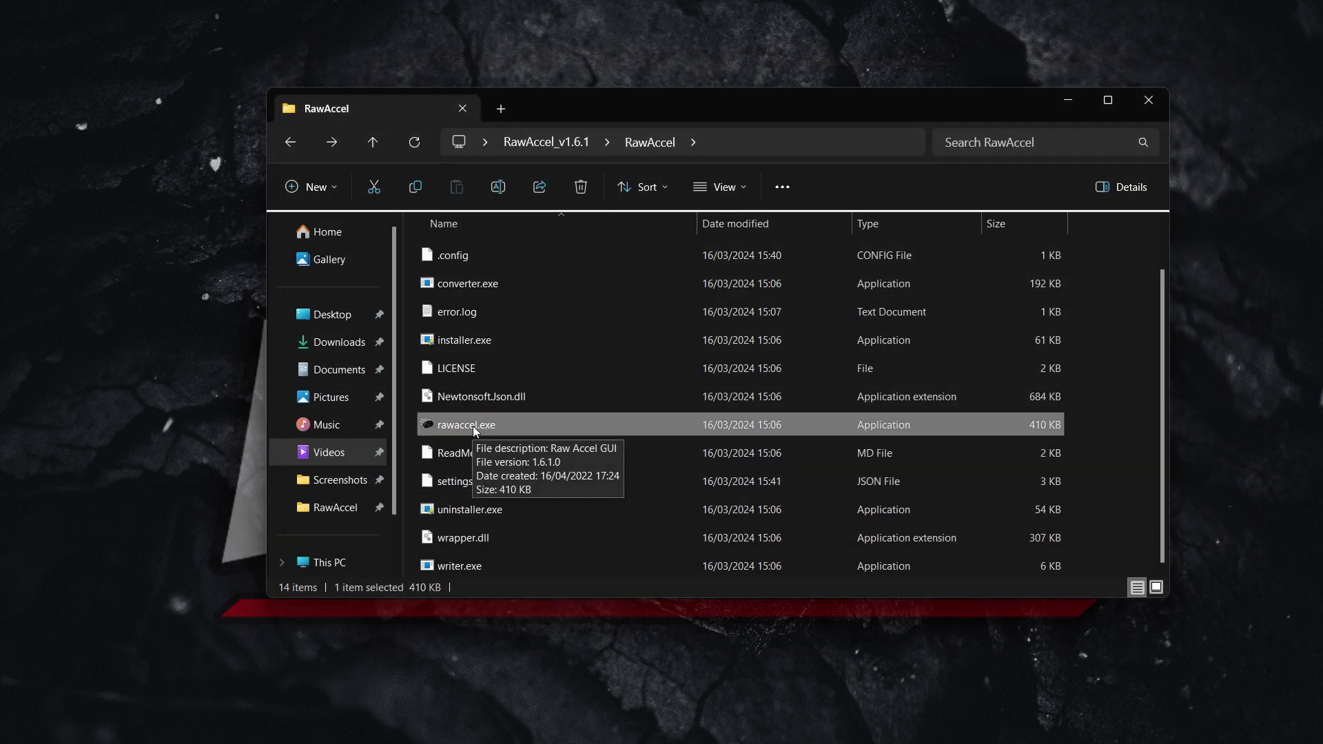
# Step: Run rawaccel.exe as administrator
pyautogui.rightClick(472, 426)
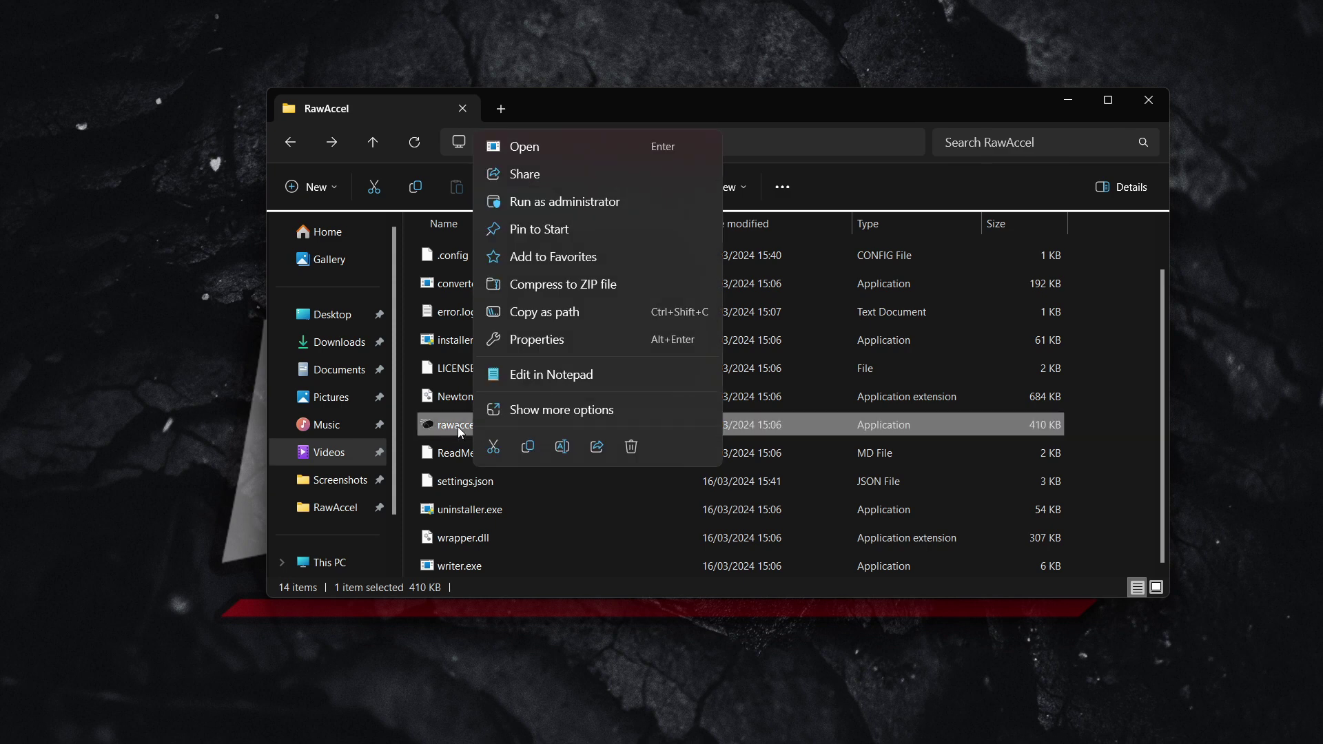
pyautogui.click(565, 202)
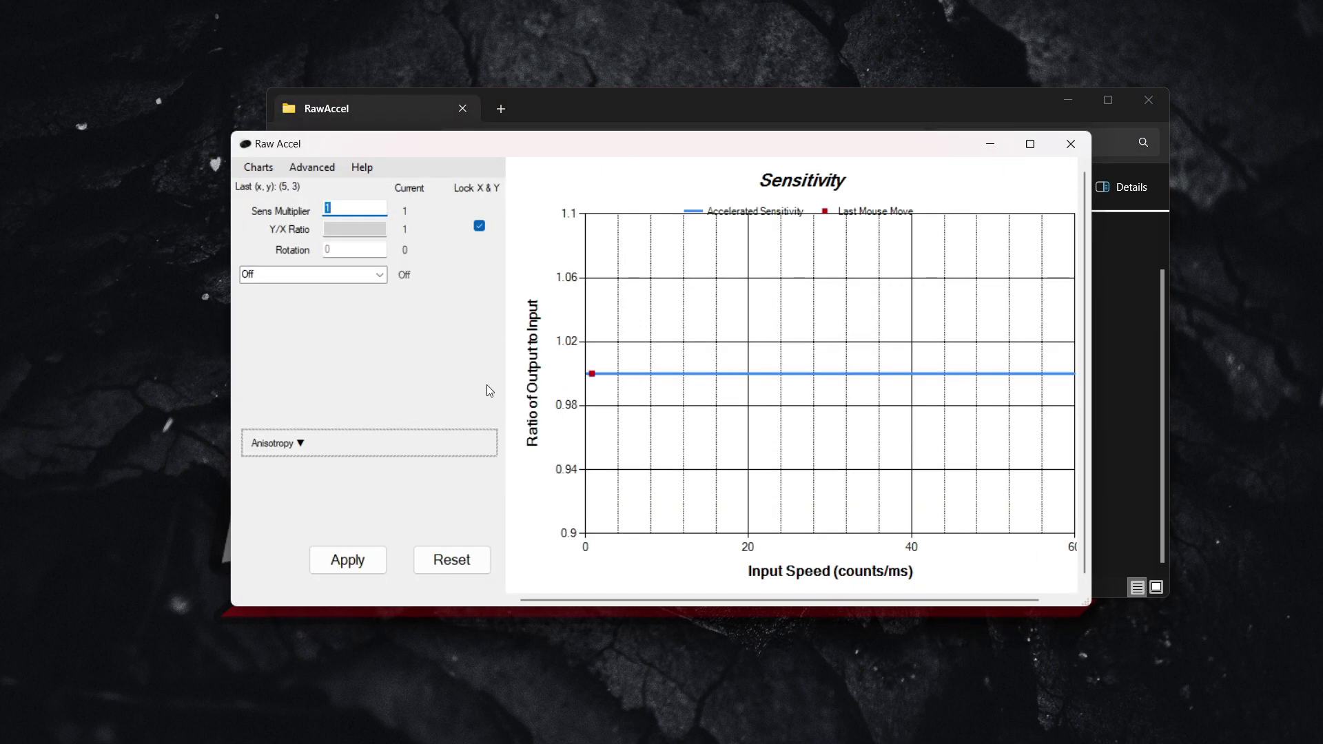
# Step: Apply the loaded settings, starting the 1000 ms apply cooldown
pyautogui.click(363, 563)
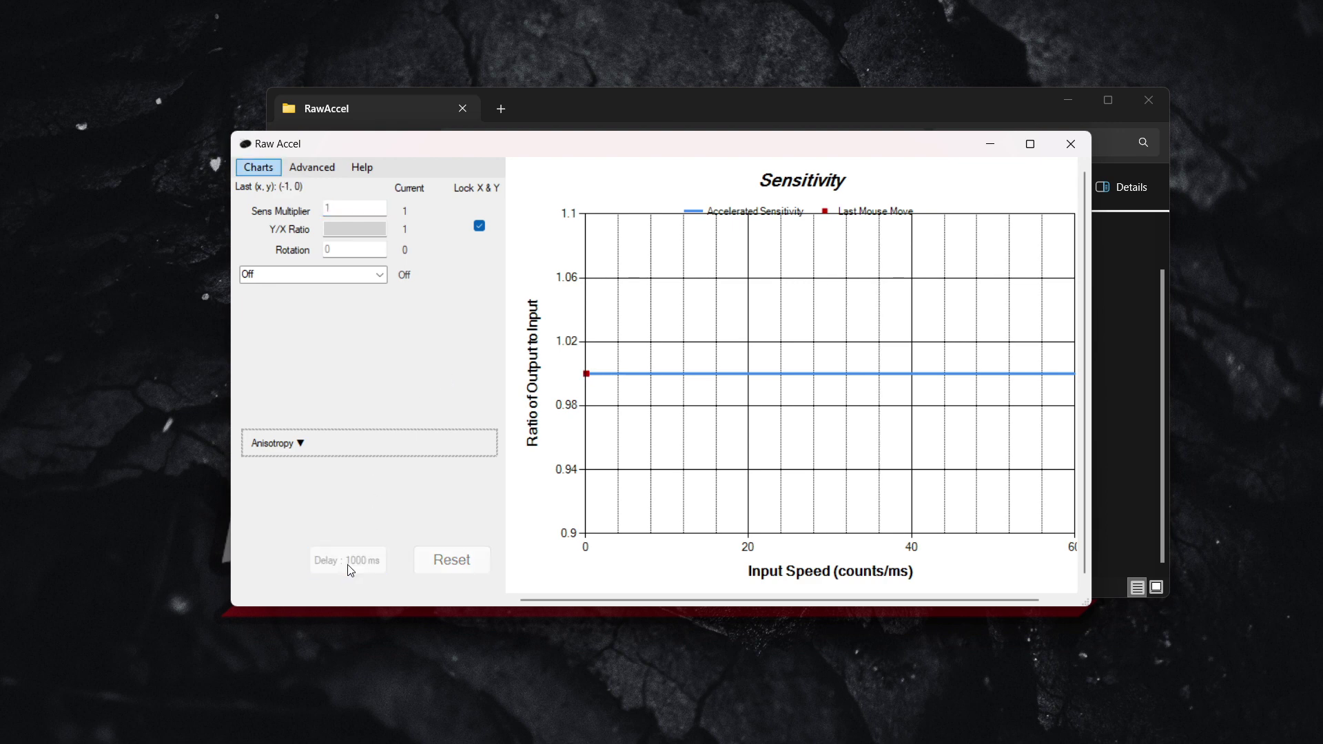